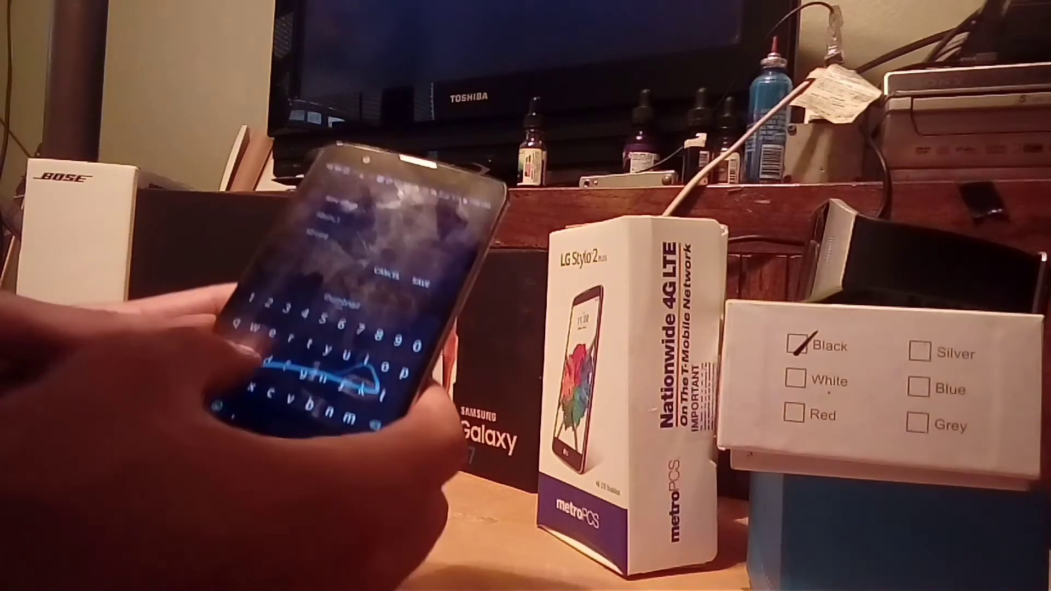
Step: Save the new 'thumbnails' album with SD card as its location
{"action": "left_click", "coordinate": [412, 279]}
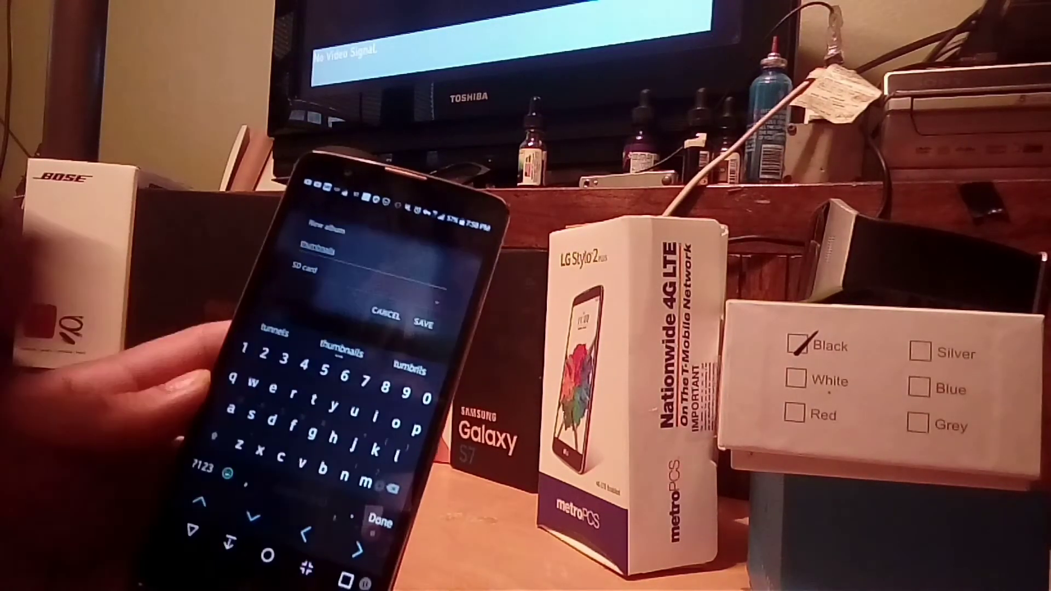